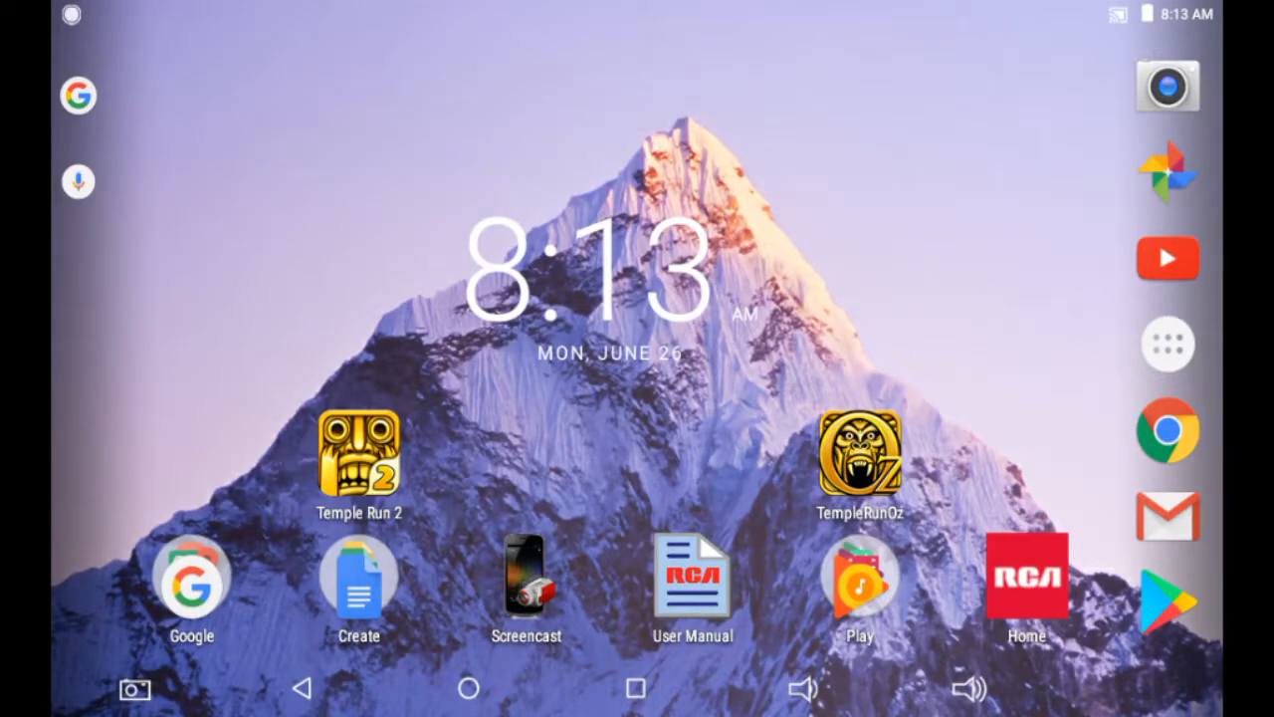
- Show the full app drawer over the launcher home screen
{"action": "left_click", "coordinate": [1169, 343]}
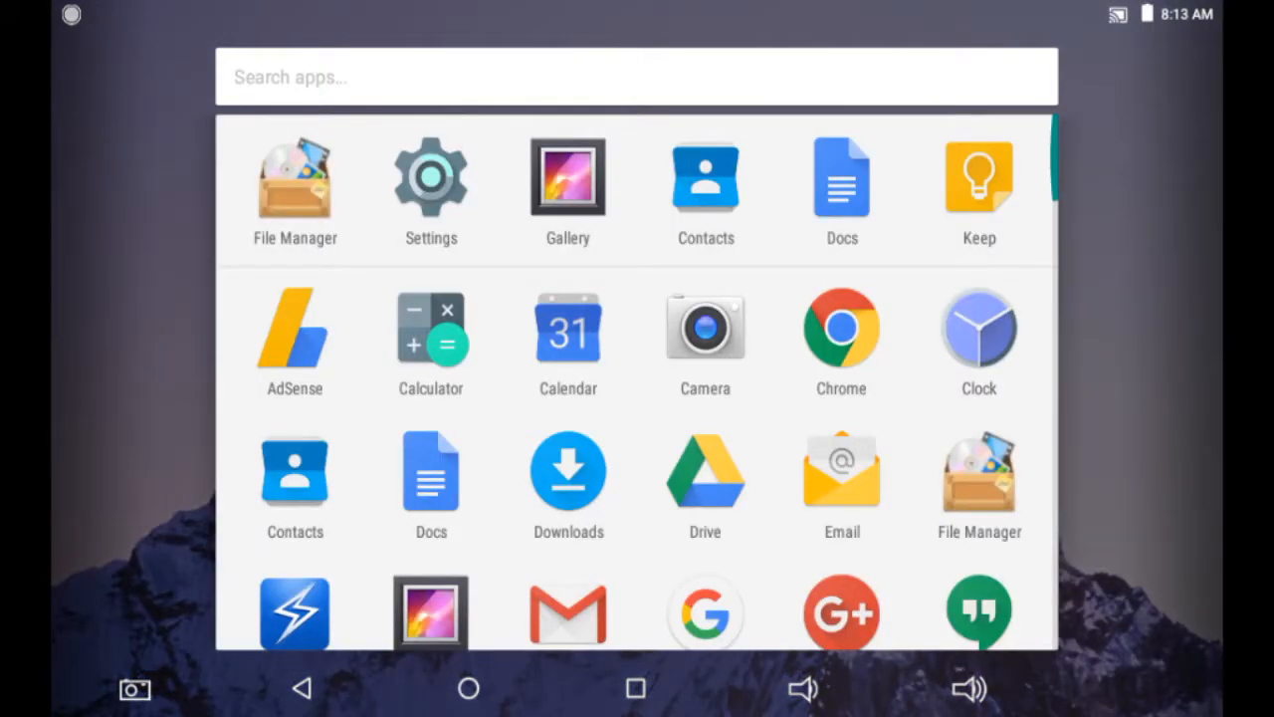
{"action": "scroll", "coordinate": [637, 398], "scroll_direction": "down", "scroll_amount": 10}
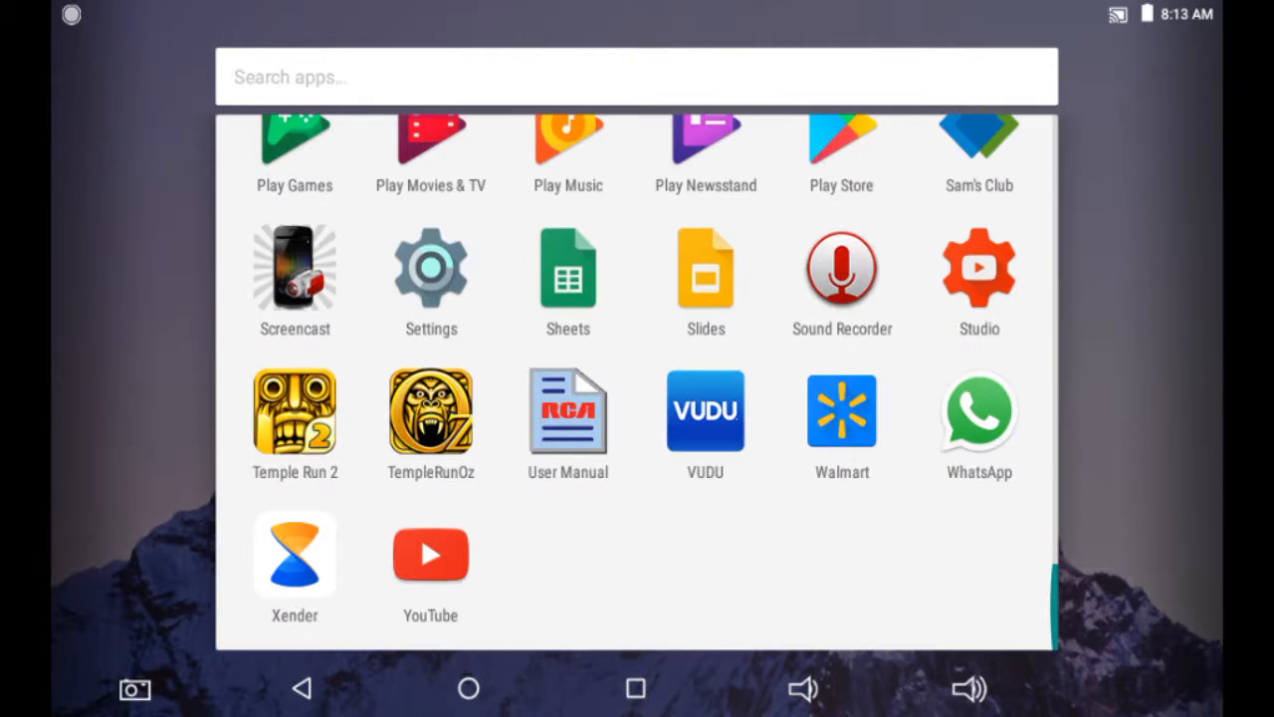
{"action": "scroll", "coordinate": [637, 398], "scroll_direction": "up", "scroll_amount": 10}
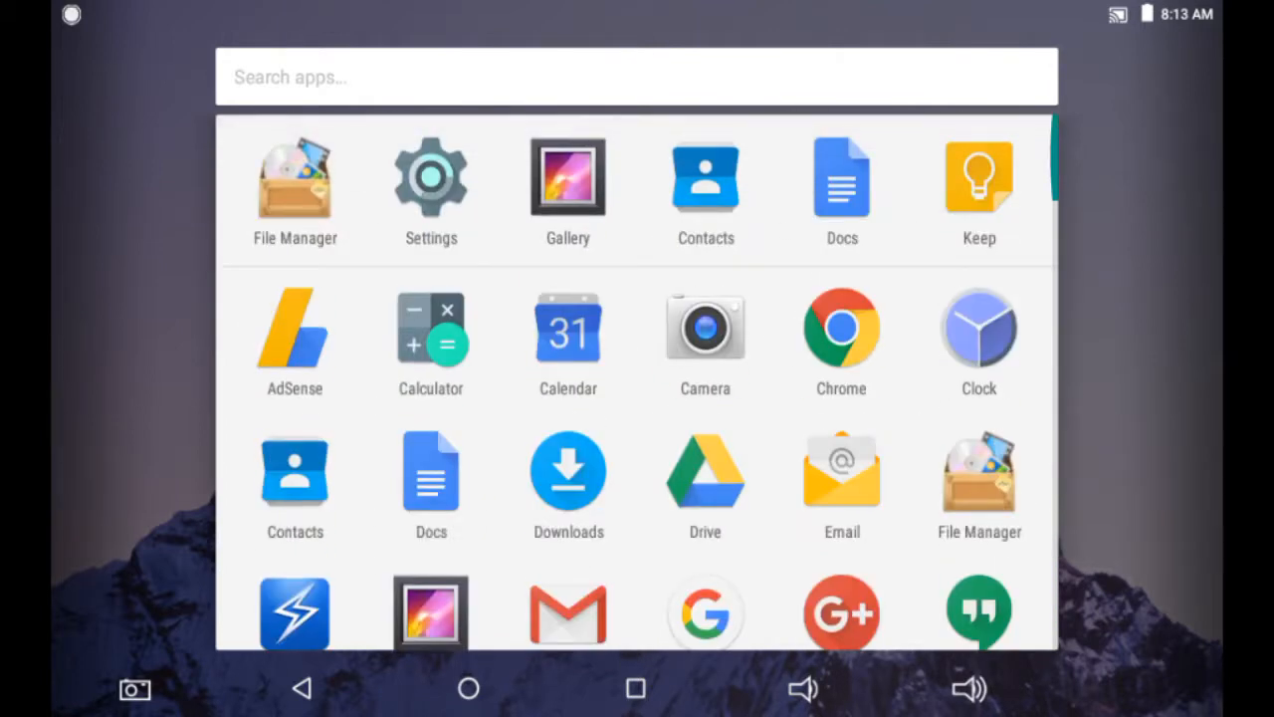
- Launch the Settings app from the app drawer
{"action": "left_click", "coordinate": [431, 179]}
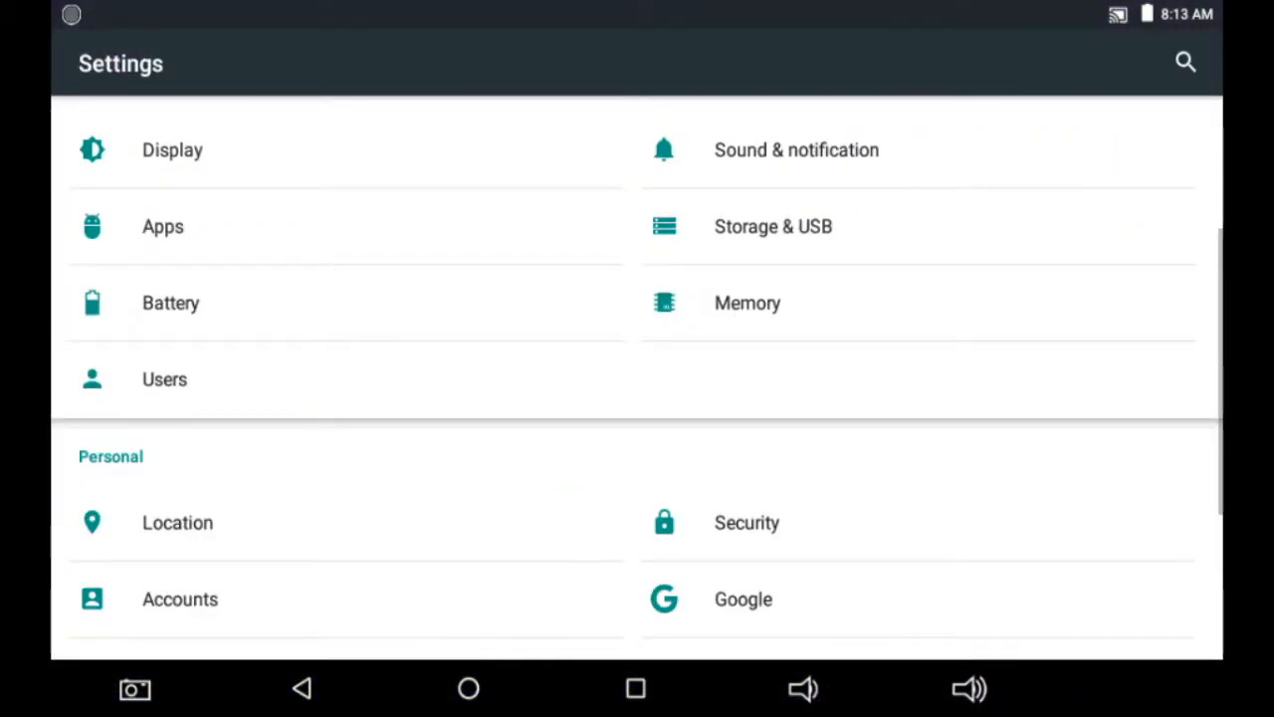
{"action": "scroll", "coordinate": [637, 399], "scroll_direction": "down", "scroll_amount": 5}
{"action": "scroll", "coordinate": [637, 398], "scroll_direction": "up", "scroll_amount": 10}
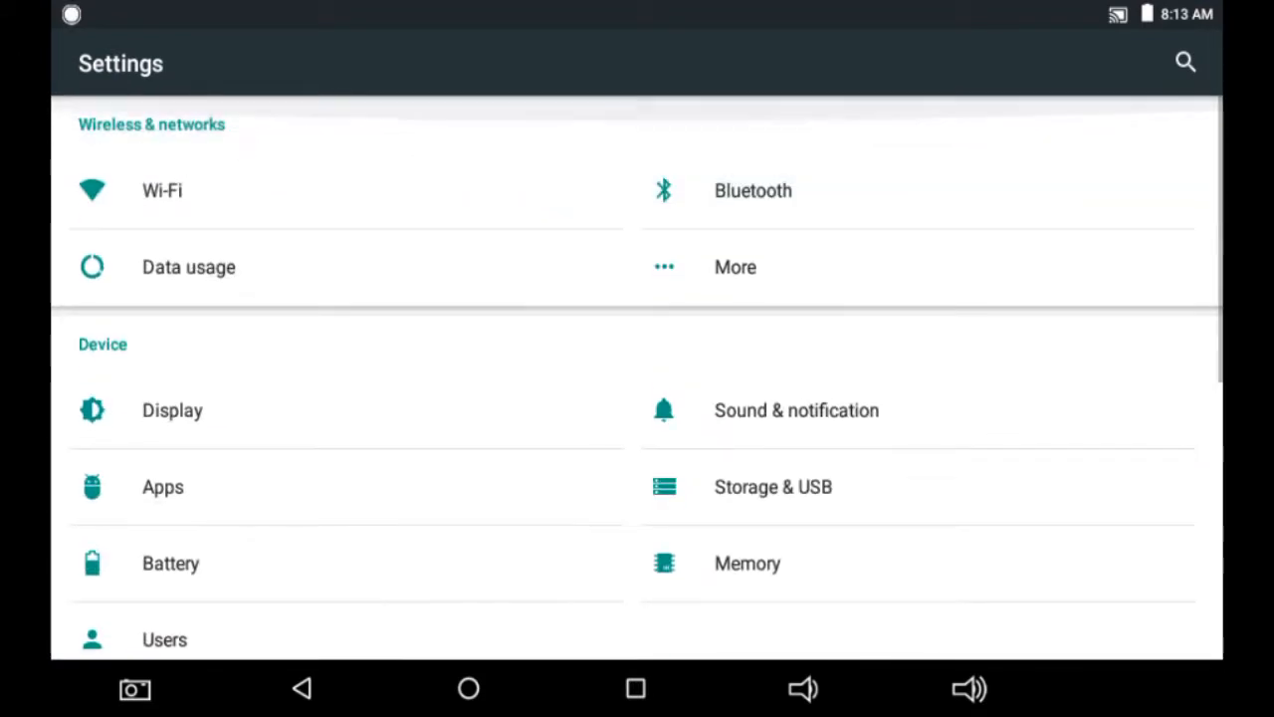
{"action": "scroll", "coordinate": [956, 398], "scroll_direction": "down", "scroll_amount": 5}
{"action": "scroll", "coordinate": [955, 299], "scroll_direction": "up", "scroll_amount": 5}
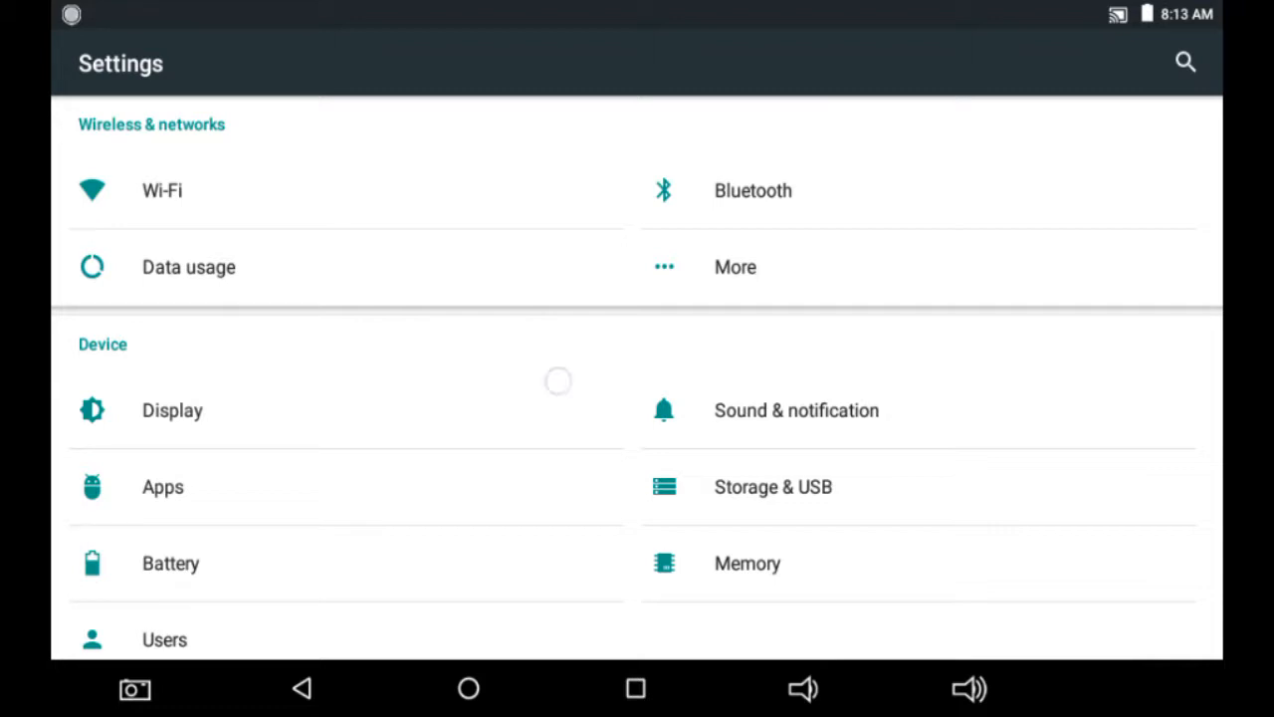
{"action": "left_click_drag", "start_coordinate": [558, 382], "coordinate": [647, 199]}
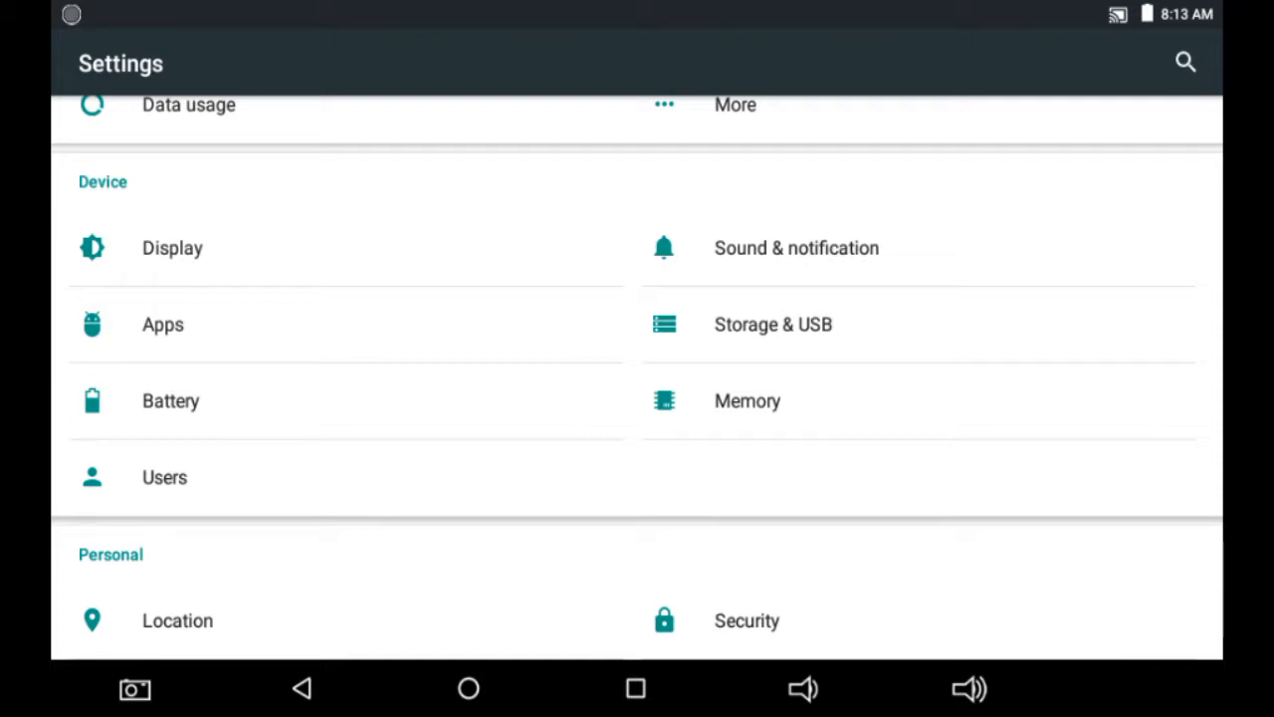
- Go to the Apps list under the Device section of Settings
{"action": "left_click", "coordinate": [215, 327]}
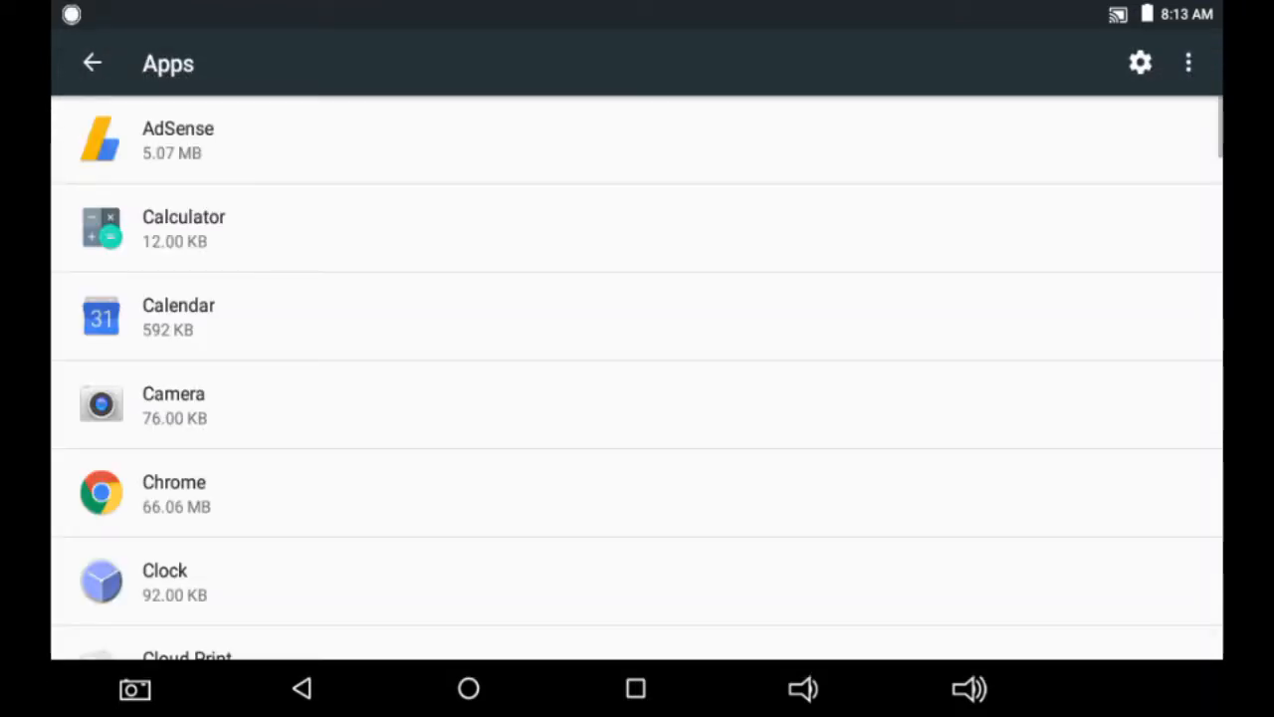
{"action": "scroll", "coordinate": [926, 448], "scroll_direction": "down", "scroll_amount": 6}
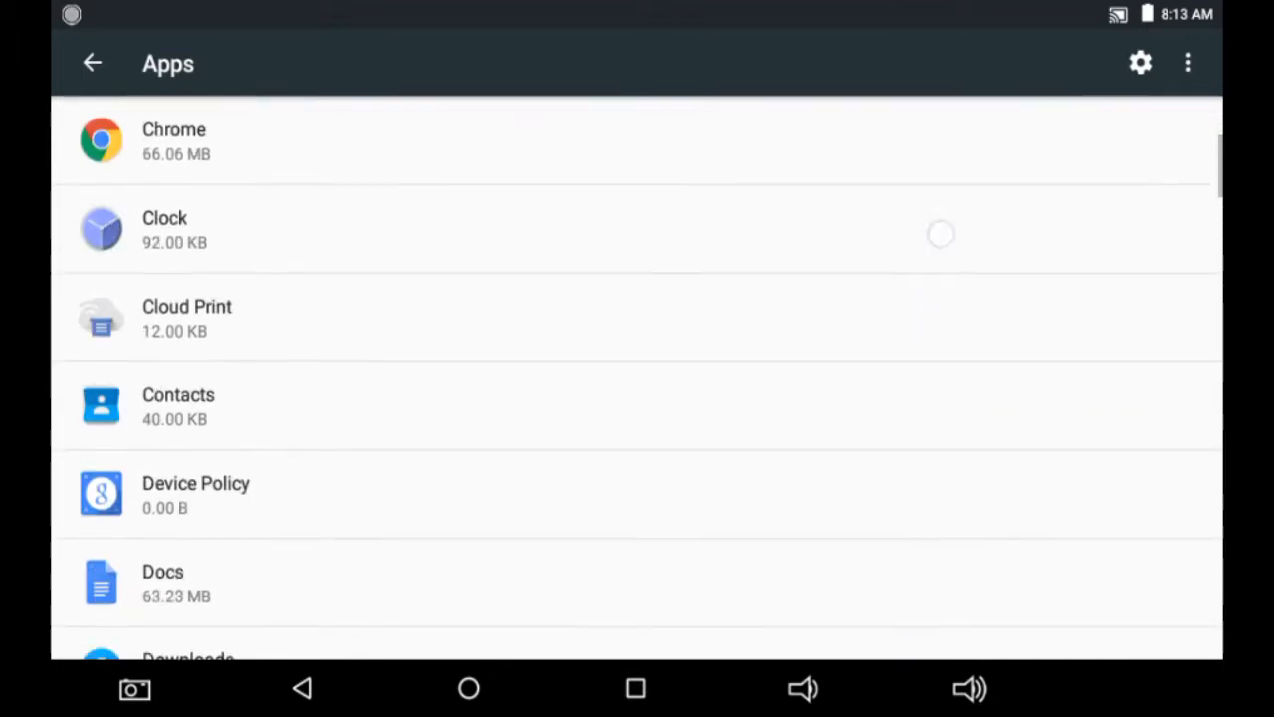
{"action": "scroll", "coordinate": [876, 448], "scroll_direction": "down", "scroll_amount": 8}
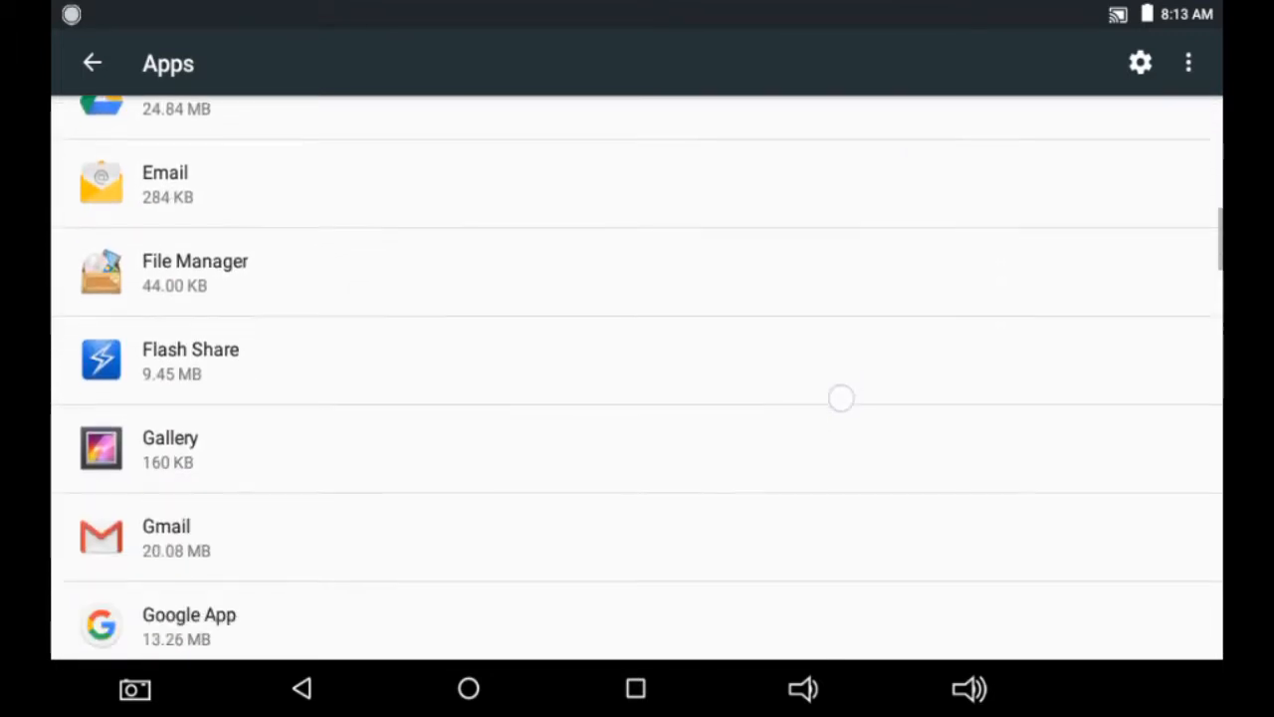
{"action": "scroll", "coordinate": [836, 398], "scroll_direction": "down", "scroll_amount": 8}
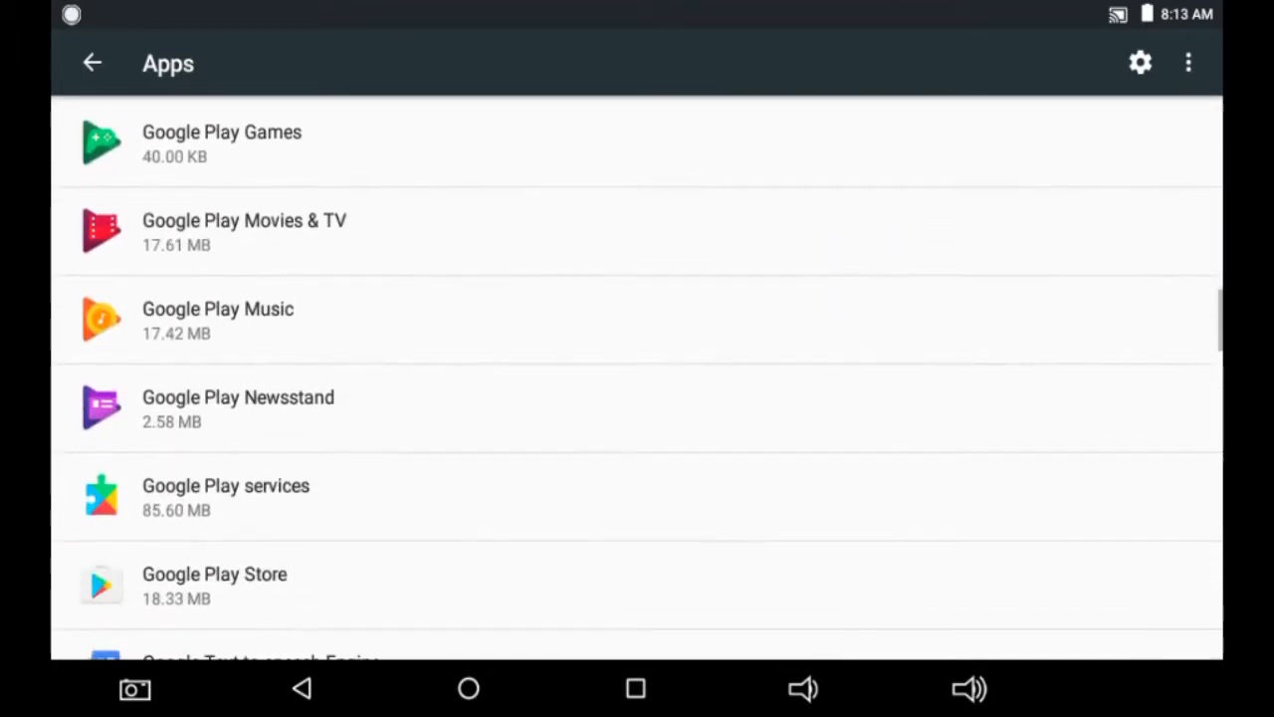
{"action": "scroll", "coordinate": [836, 448], "scroll_direction": "down", "scroll_amount": 8}
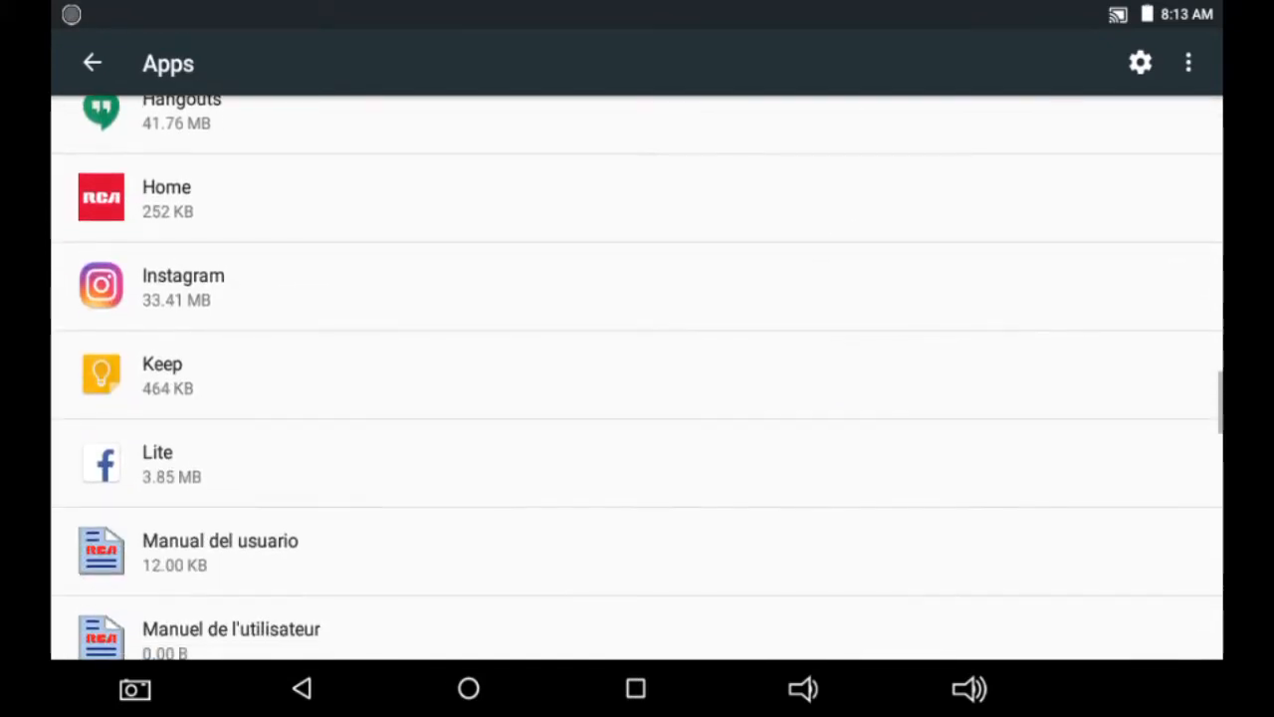
{"action": "scroll", "coordinate": [814, 489], "scroll_direction": "down", "scroll_amount": 7}
{"action": "scroll", "coordinate": [826, 448], "scroll_direction": "down", "scroll_amount": 5}
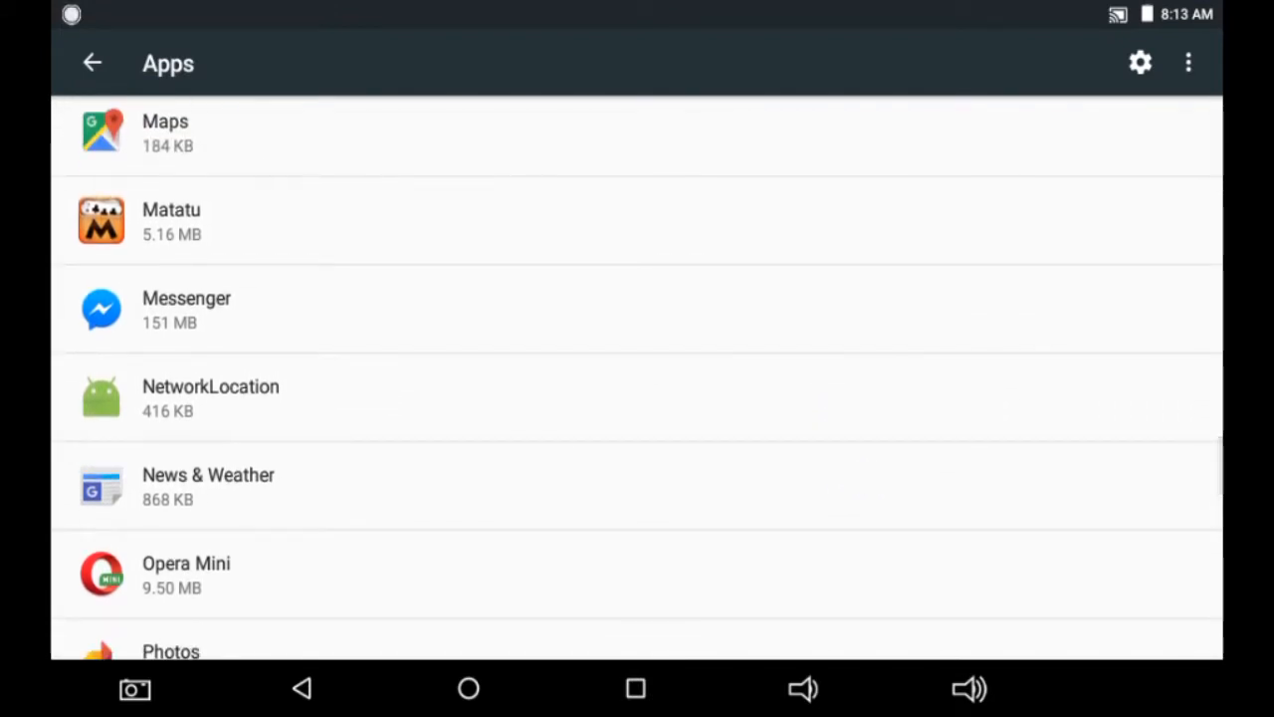
{"action": "scroll", "coordinate": [838, 464], "scroll_direction": "down", "scroll_amount": 4}
{"action": "scroll", "coordinate": [836, 404], "scroll_direction": "down", "scroll_amount": 2}
{"action": "scroll", "coordinate": [847, 298], "scroll_direction": "up", "scroll_amount": 4}
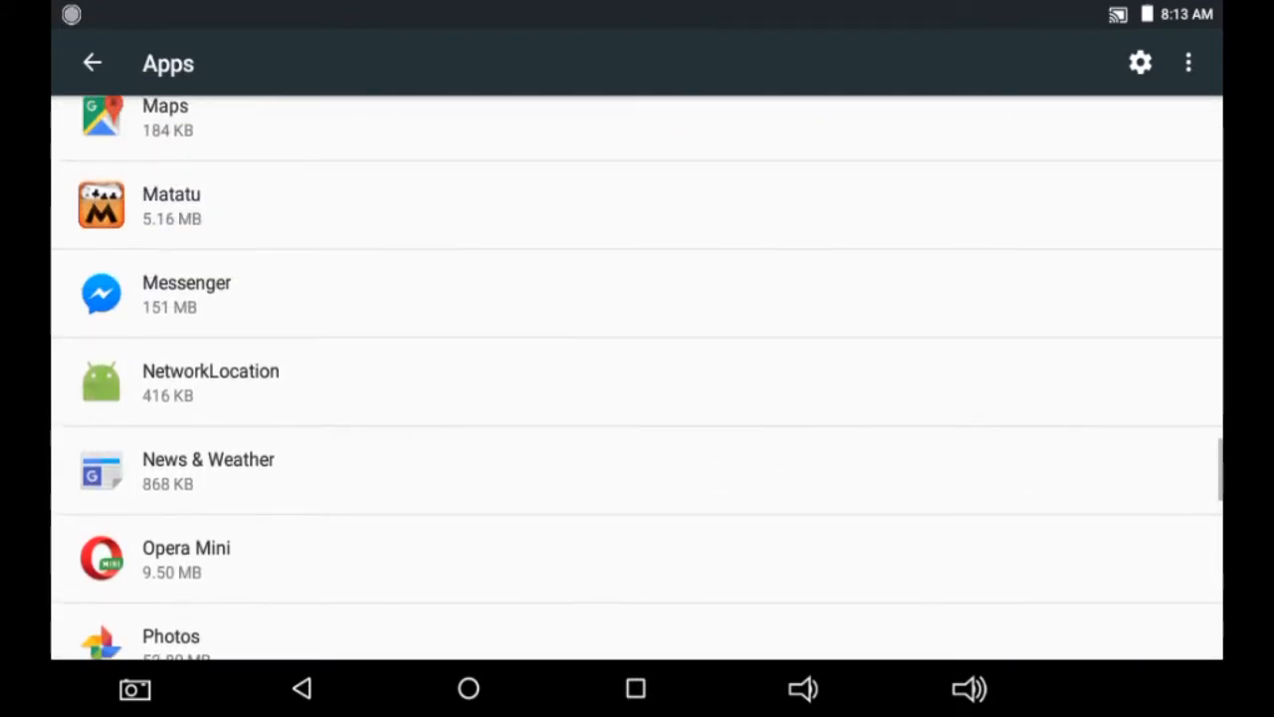
- Bring up the App info page for Matatu, version 2.2.0
{"action": "left_click", "coordinate": [310, 230]}
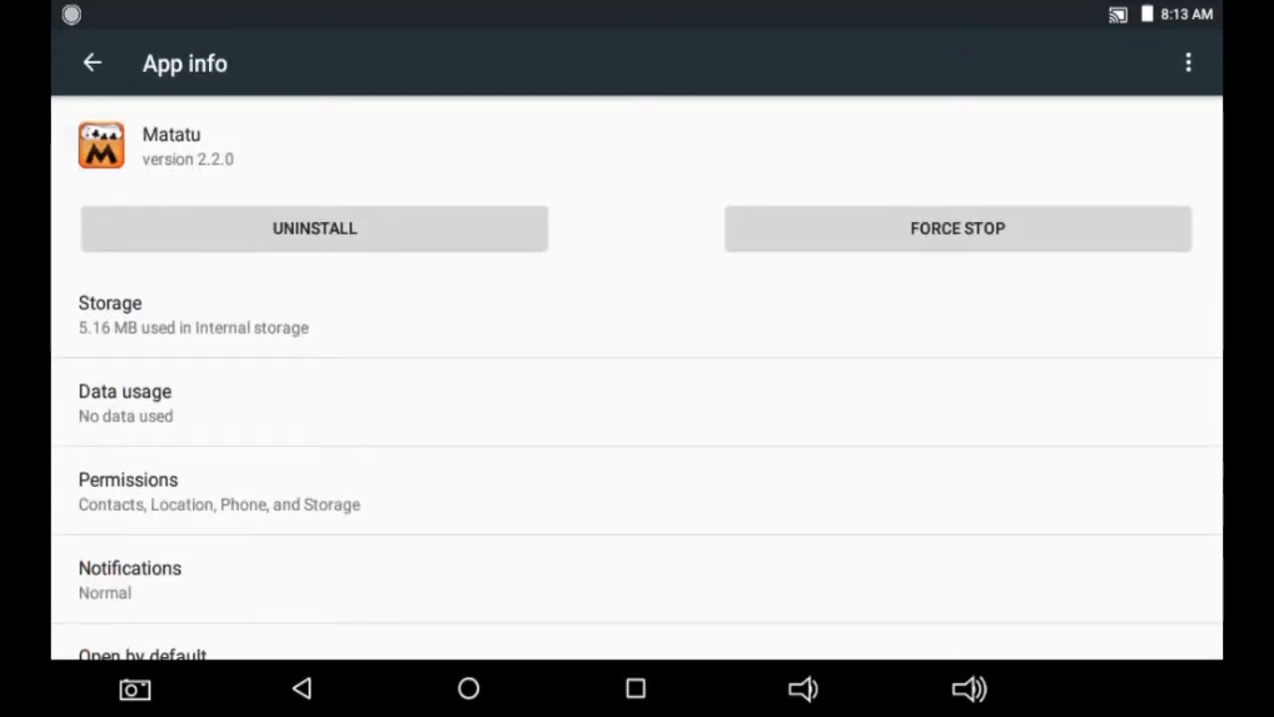
{"action": "scroll", "coordinate": [747, 398], "scroll_direction": "down", "scroll_amount": 3}
{"action": "scroll", "coordinate": [757, 369], "scroll_direction": "up", "scroll_amount": 3}
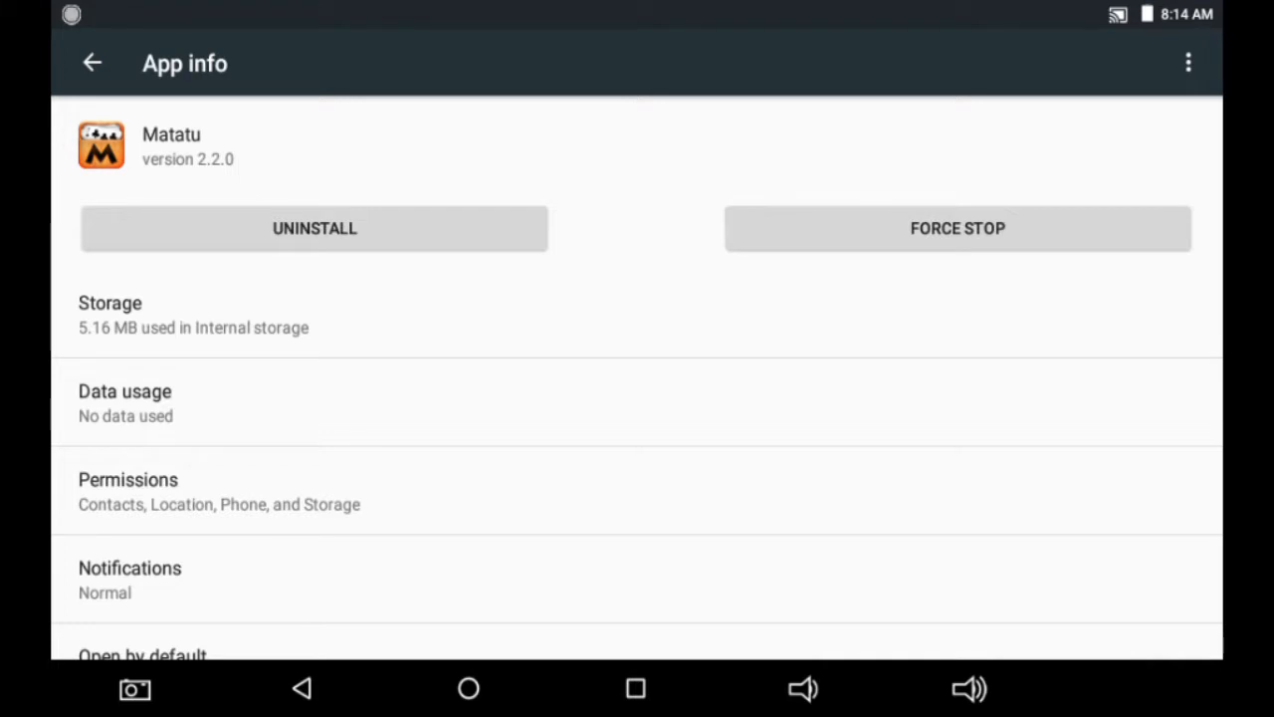
- Uninstall Matatu and confirm, leaving the 'Uninstall finished.' message in the Apps list
{"action": "left_click", "coordinate": [315, 228]}
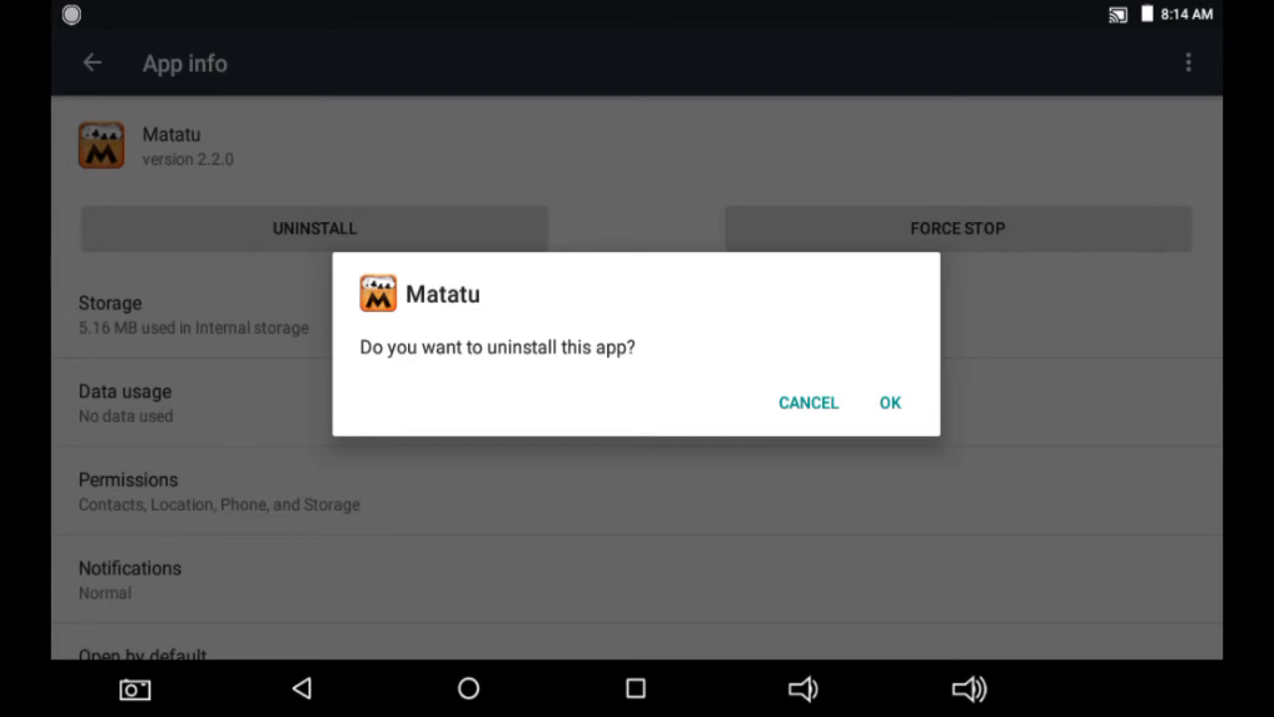
{"action": "left_click", "coordinate": [890, 402]}
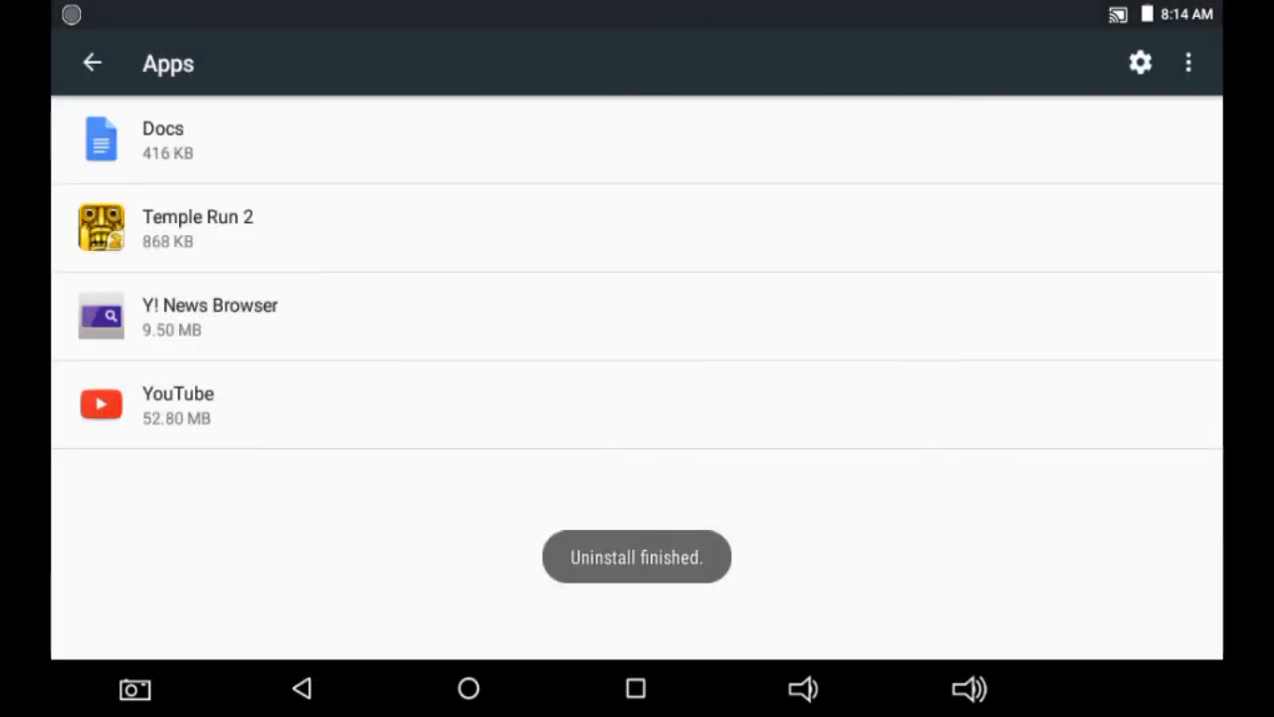
- Return home, check the app drawer no longer lists Matatu, and close it
{"action": "left_click", "coordinate": [468, 689]}
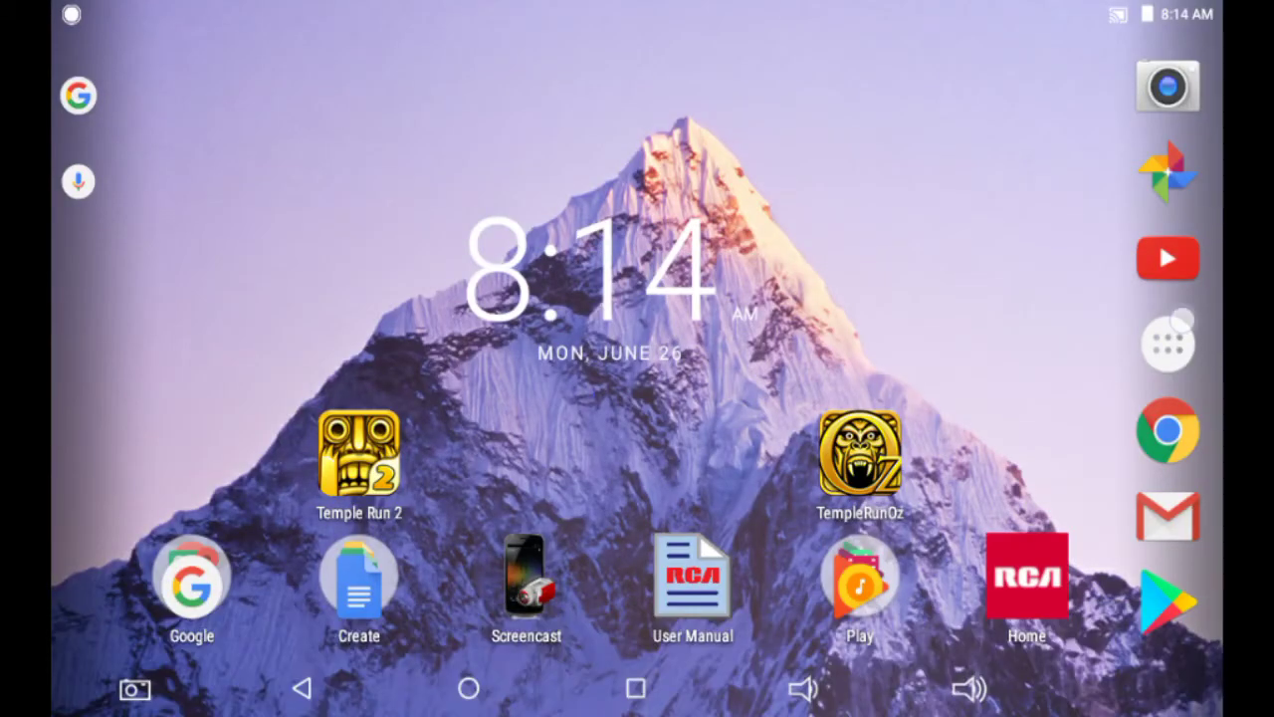
{"action": "left_click", "coordinate": [1168, 344]}
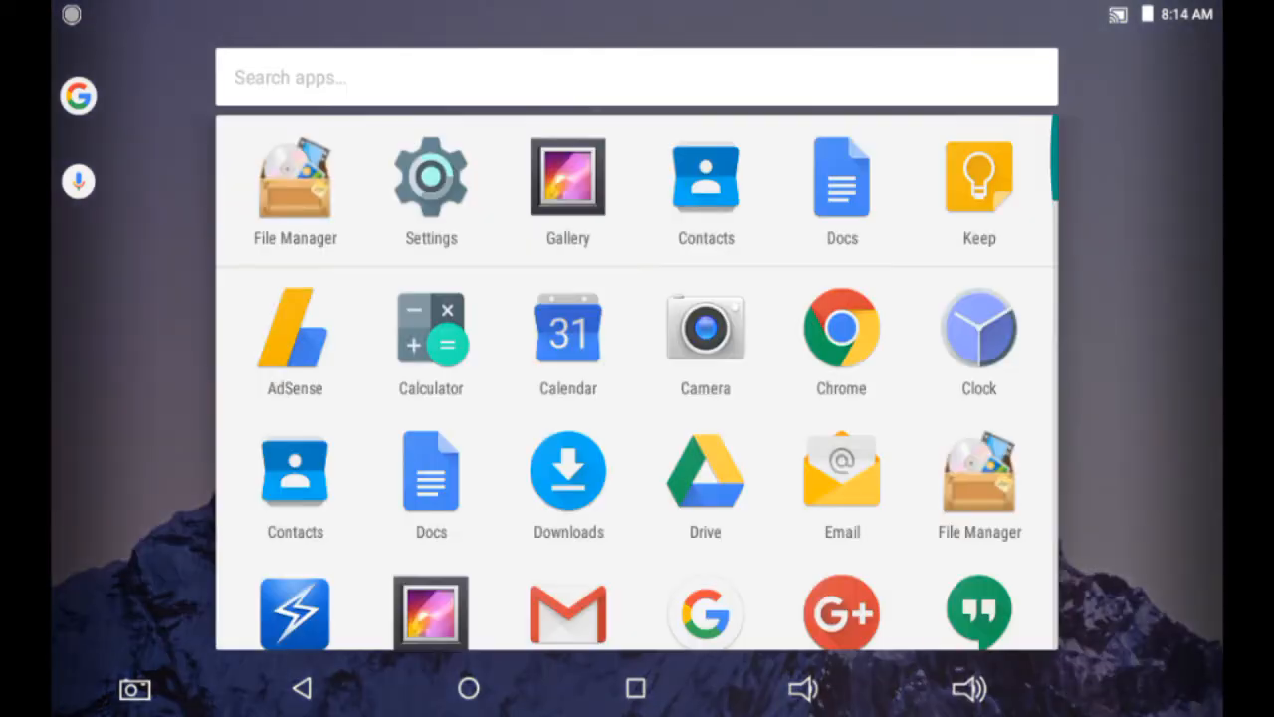
{"action": "scroll", "coordinate": [637, 379], "scroll_direction": "down", "scroll_amount": 10}
{"action": "scroll", "coordinate": [637, 378], "scroll_direction": "up", "scroll_amount": 10}
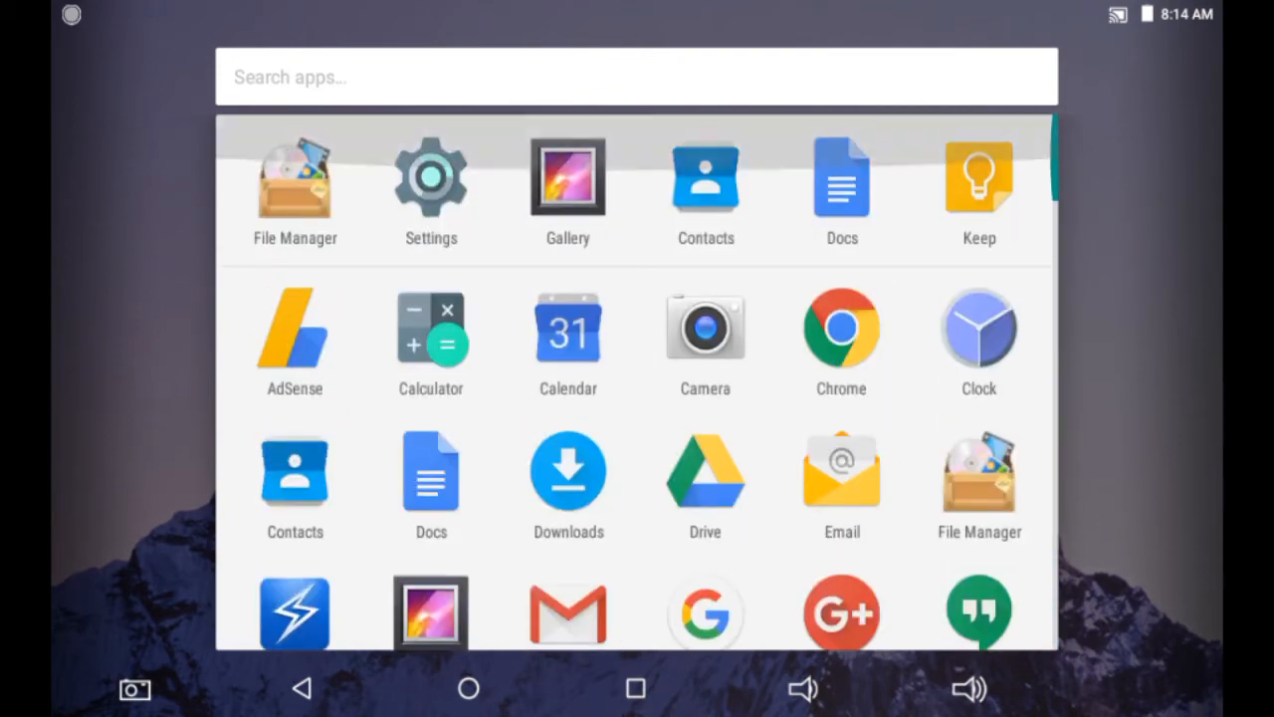
{"action": "scroll", "coordinate": [637, 378], "scroll_direction": "down", "scroll_amount": 10}
{"action": "scroll", "coordinate": [637, 378], "scroll_direction": "up", "scroll_amount": 10}
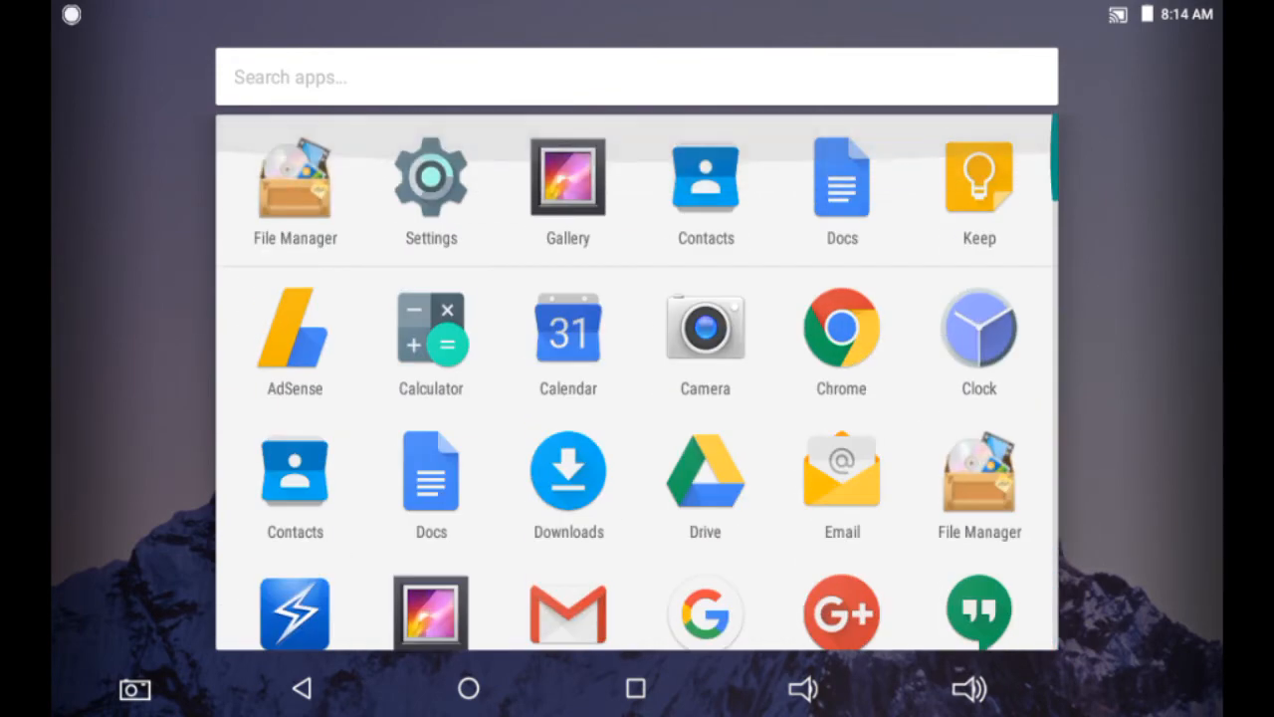
{"action": "left_click", "coordinate": [302, 688]}
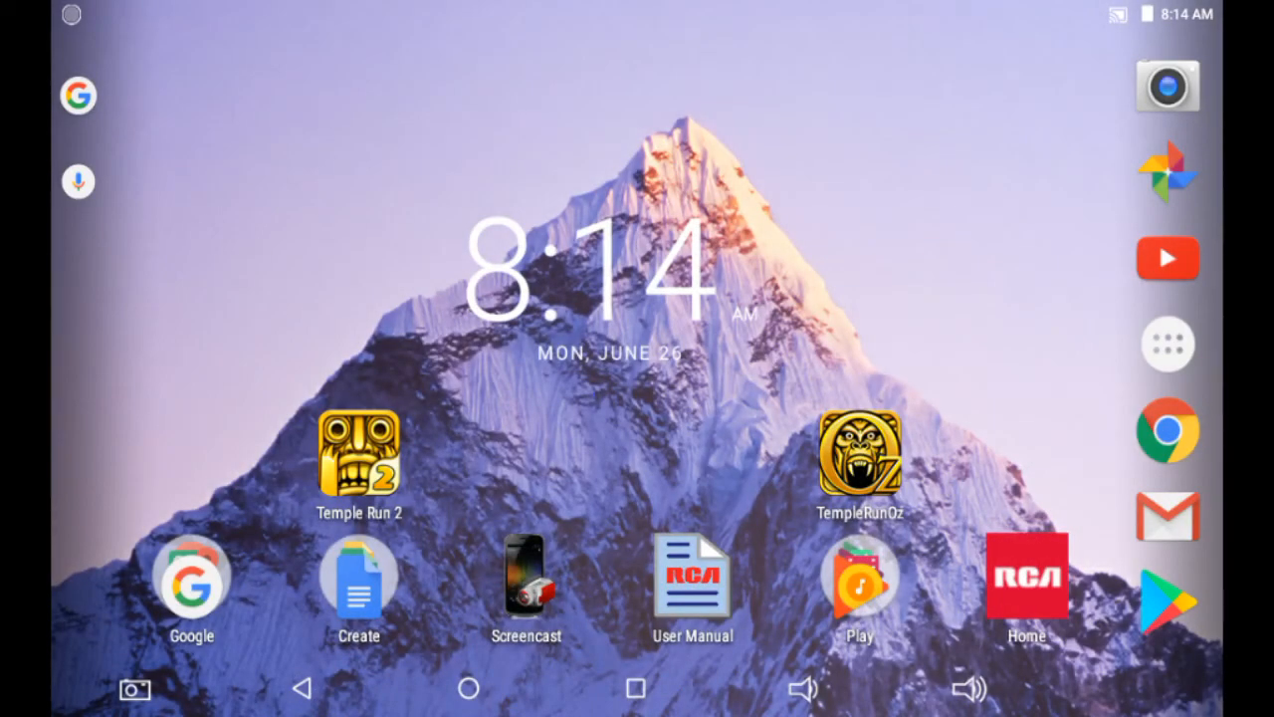